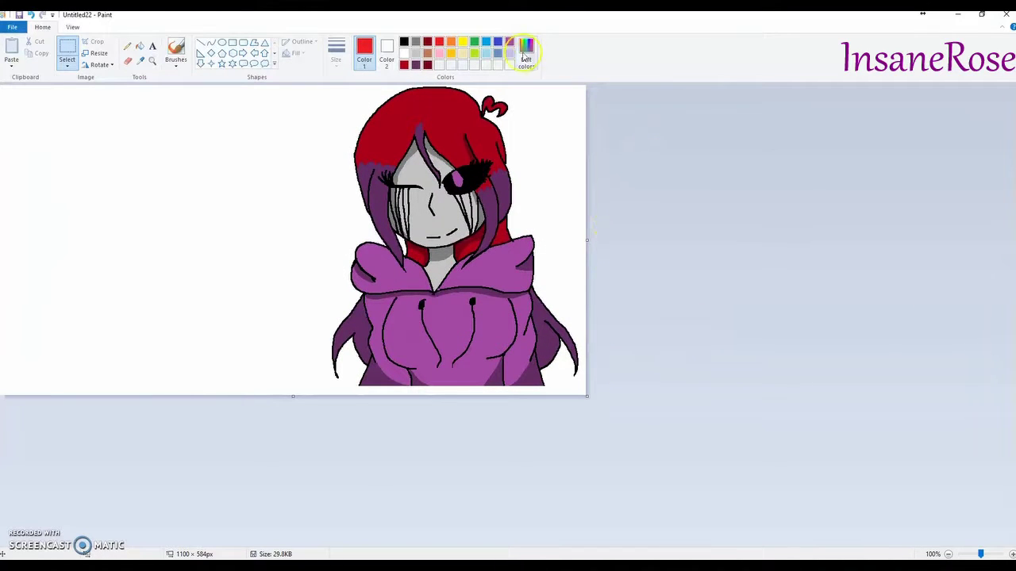
# Step: Draw a red vertical line down the canvas beside the character and fill the empty area on its far side light pink
pyautogui.click(200, 44)
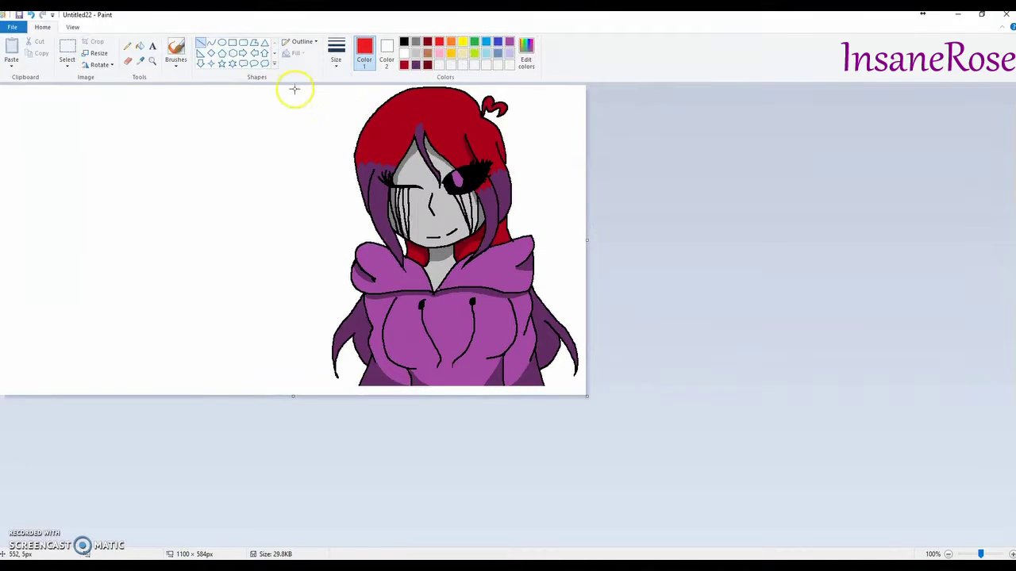
pyautogui.moveTo(280, 87)
pyautogui.mouseDown()
pyautogui.moveTo(281, 447)
pyautogui.moveTo(290, 449)
pyautogui.moveTo(281, 454)
pyautogui.mouseUp()
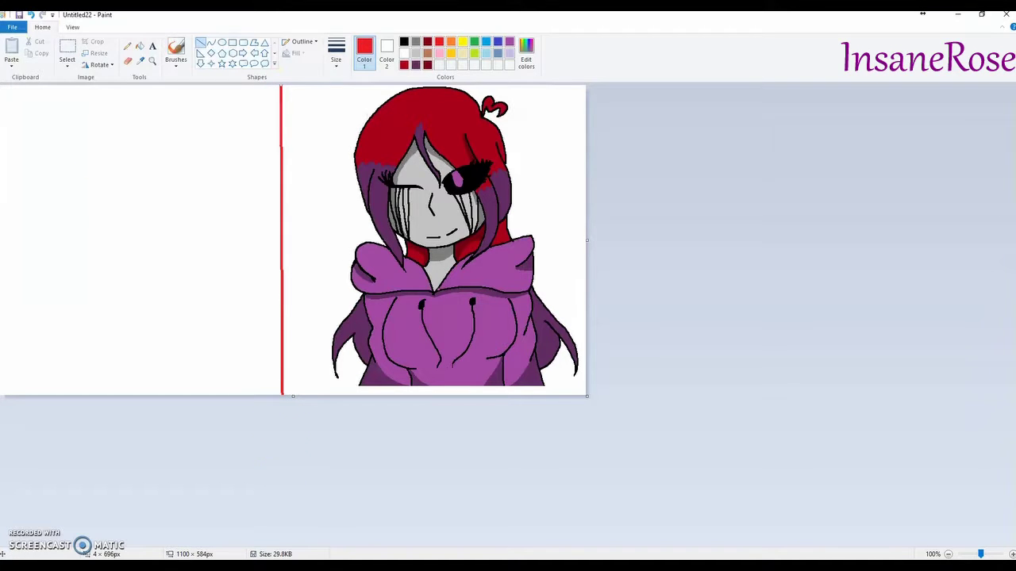
pyautogui.click(139, 46)
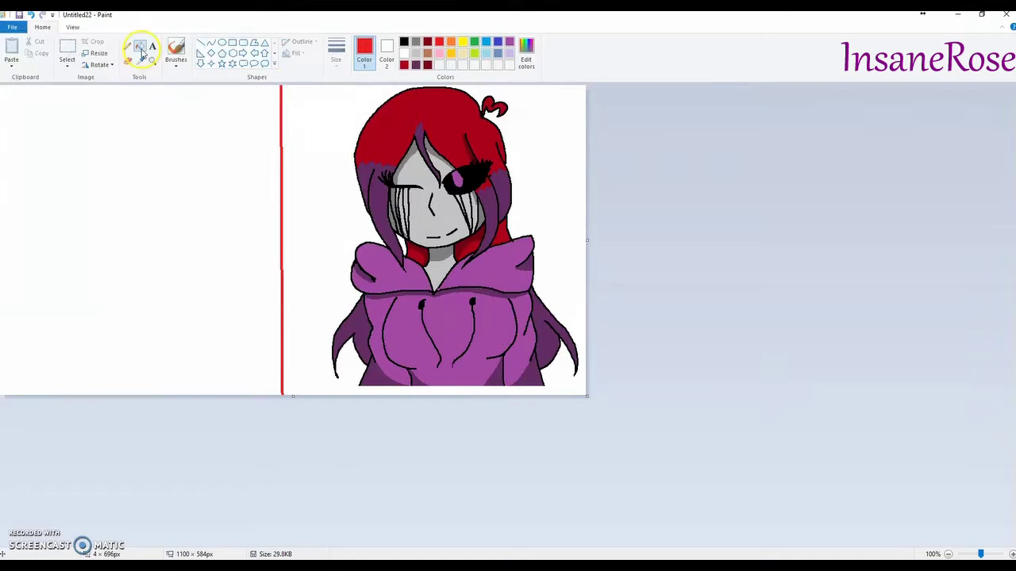
pyautogui.click(440, 53)
pyautogui.click(288, 142)
pyautogui.click(31, 15)
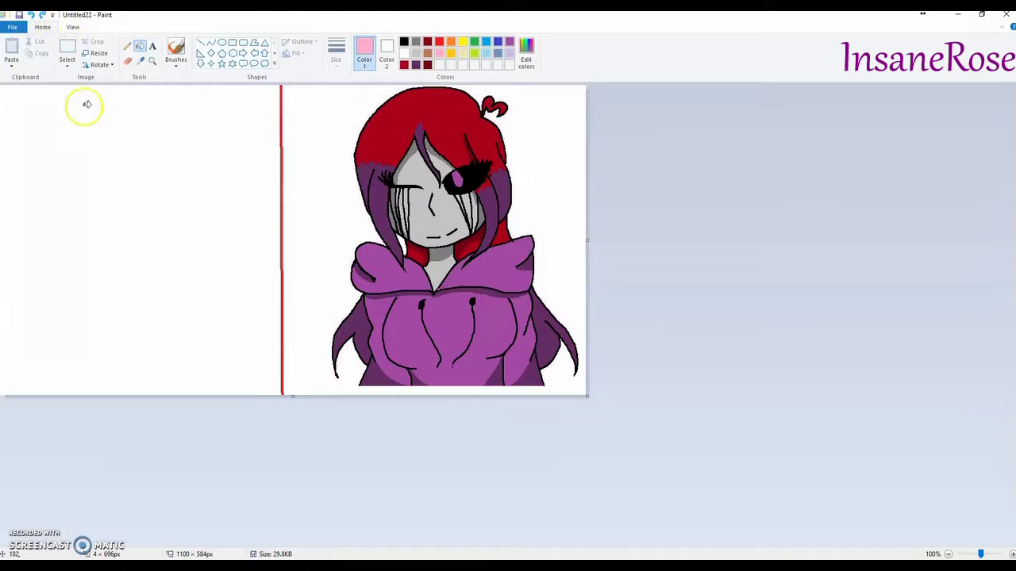
pyautogui.click(143, 161)
# Step: Draw four red heart outlines of different sizes spread over the corners of the pink area
pyautogui.click(439, 42)
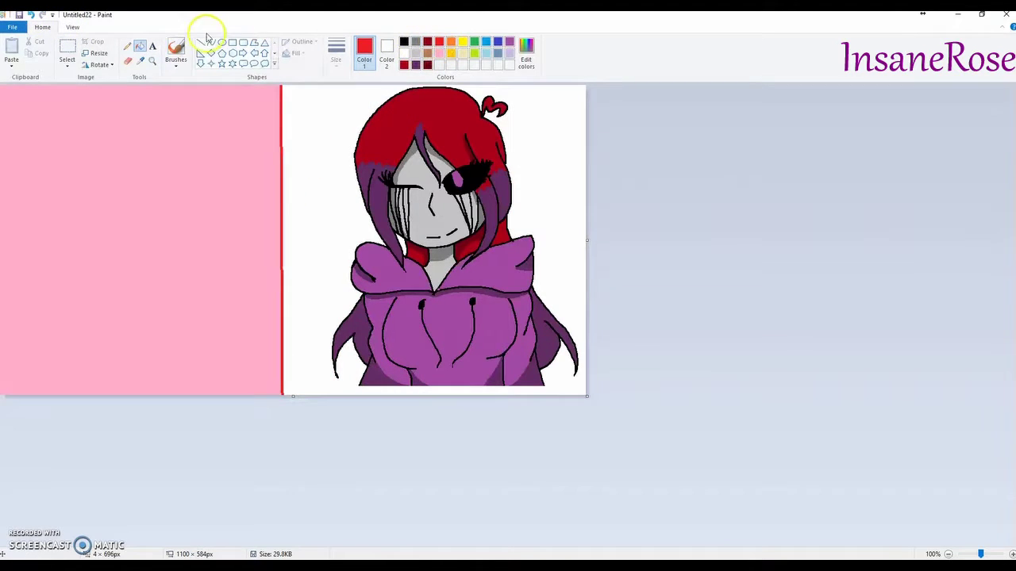
pyautogui.click(274, 63)
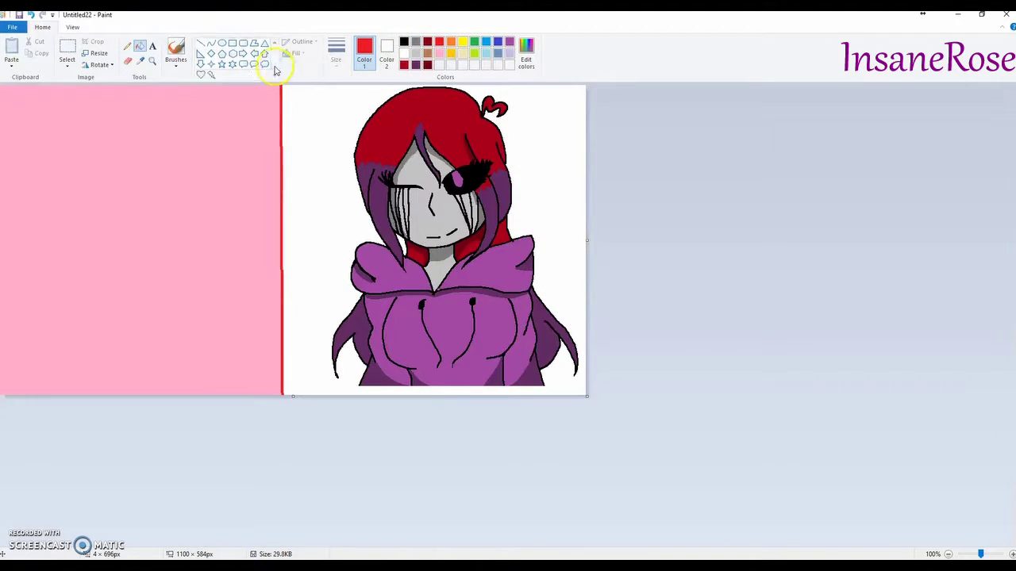
pyautogui.click(201, 76)
pyautogui.moveTo(37, 101); pyautogui.dragTo(100, 168)
pyautogui.moveTo(169, 251); pyautogui.dragTo(251, 344)
pyautogui.moveTo(24, 297); pyautogui.dragTo(84, 361)
pyautogui.moveTo(175, 107); pyautogui.dragTo(235, 177)
# Step: Fill all four heart outlines in the pink area with red
pyautogui.click(139, 46)
pyautogui.click(208, 131)
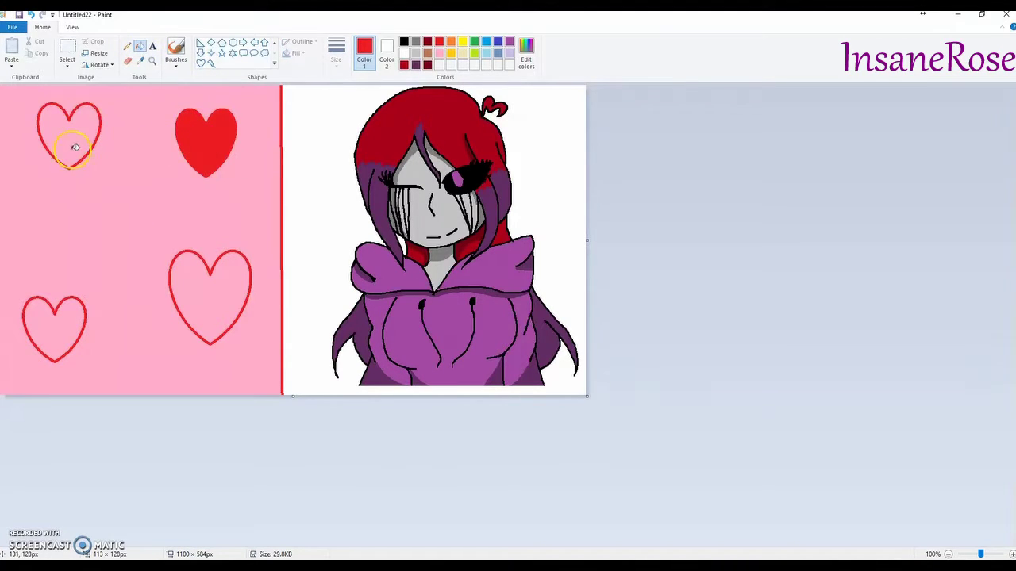
pyautogui.click(68, 143)
pyautogui.click(211, 276)
pyautogui.click(51, 339)
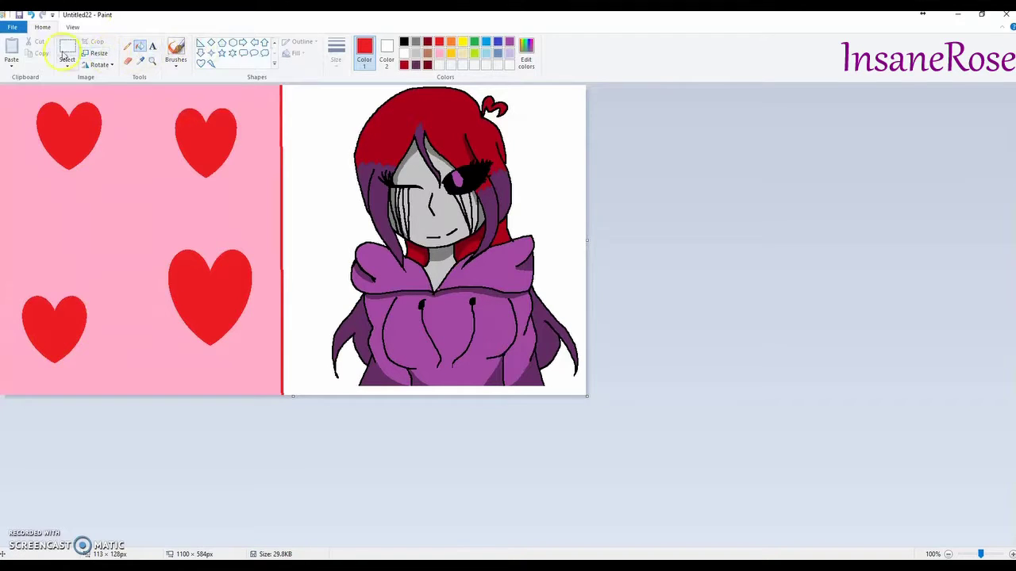
pyautogui.click(67, 54)
pyautogui.moveTo(324, 89)
pyautogui.mouseDown()
pyautogui.moveTo(492, 111)
pyautogui.moveTo(596, 419)
pyautogui.mouseUp()
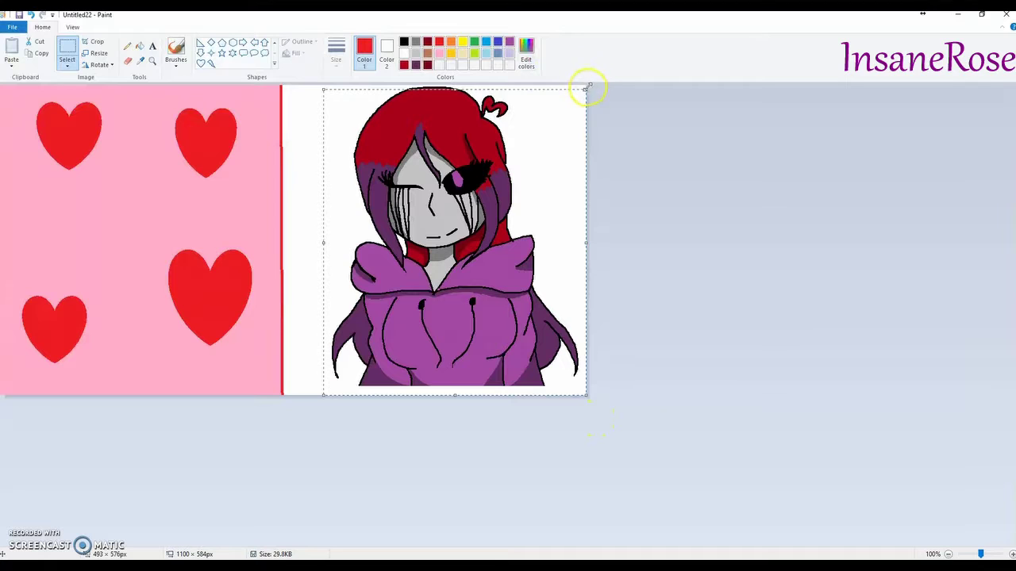
pyautogui.moveTo(585, 88); pyautogui.dragTo(589, 82)
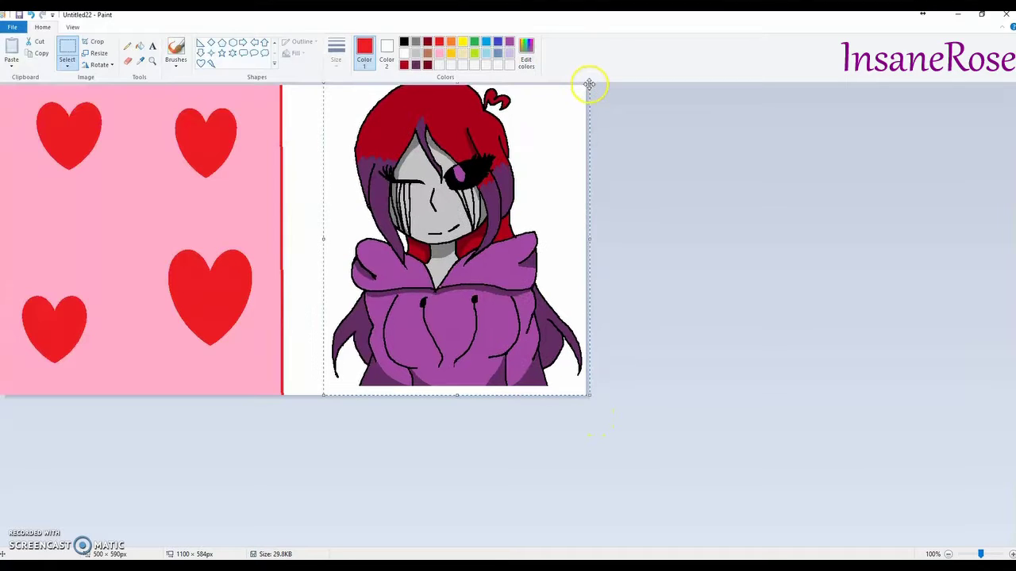
pyautogui.click(30, 15)
# Step: Try inverting the colours of a rectangular selection around the character, then invert them back
pyautogui.moveTo(312, 86); pyautogui.dragTo(502, 135)
pyautogui.moveTo(437, 108)
pyautogui.mouseDown()
pyautogui.moveTo(555, 230)
pyautogui.moveTo(590, 423)
pyautogui.moveTo(582, 386)
pyautogui.mouseUp()
pyautogui.moveTo(499, 290)
pyautogui.mouseDown()
pyautogui.moveTo(261, 304)
pyautogui.moveTo(175, 295)
pyautogui.moveTo(404, 281)
pyautogui.moveTo(479, 295)
pyautogui.mouseUp()
pyautogui.rightClick(479, 295)
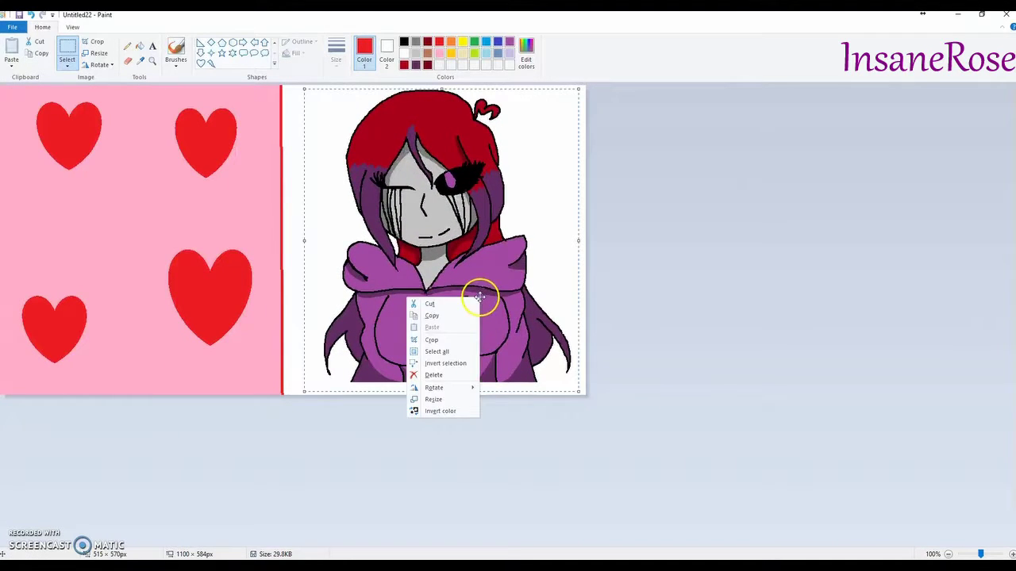
pyautogui.click(445, 410)
pyautogui.rightClick(447, 359)
pyautogui.click(406, 470)
# Step: Shift the selected character slightly within the white area and set Color 1 to white
pyautogui.moveTo(421, 341)
pyautogui.mouseDown()
pyautogui.moveTo(140, 333)
pyautogui.moveTo(403, 307)
pyautogui.moveTo(461, 316)
pyautogui.mouseUp()
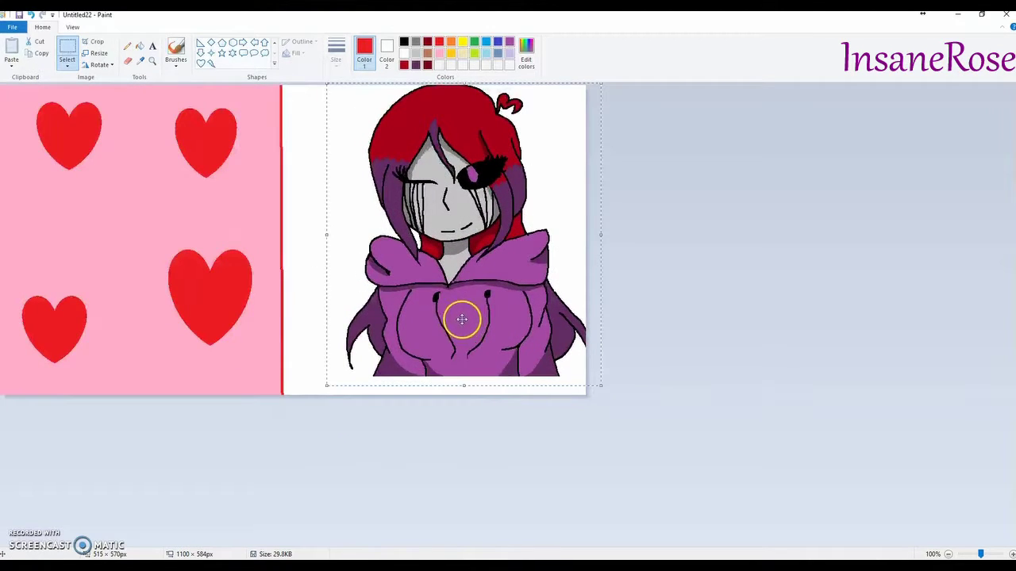
pyautogui.click(364, 53)
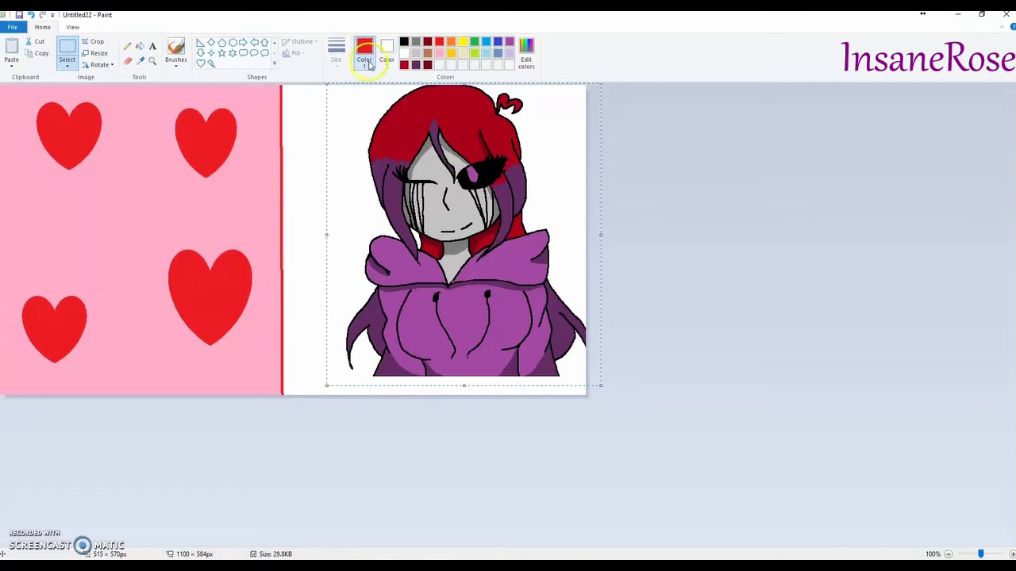
pyautogui.click(404, 53)
# Step: Try inverting the character's colours again and placing its rectangular selection over the pink hearts background, restoring both
pyautogui.rightClick(395, 241)
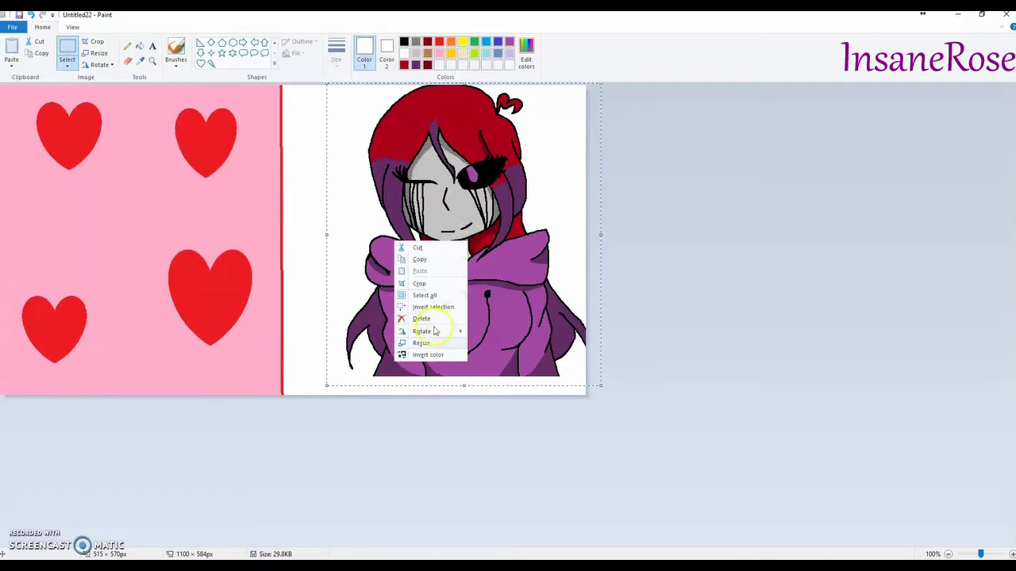
pyautogui.click(415, 358)
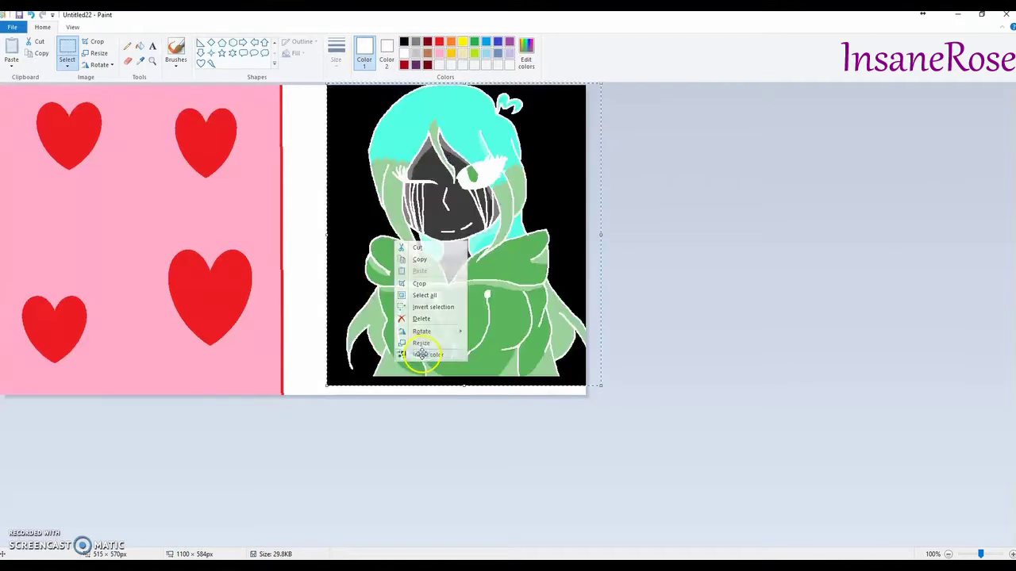
pyautogui.rightClick(351, 355)
pyautogui.click(372, 468)
pyautogui.moveTo(442, 336)
pyautogui.mouseDown()
pyautogui.moveTo(204, 318)
pyautogui.moveTo(143, 268)
pyautogui.moveTo(167, 281)
pyautogui.mouseUp()
pyautogui.moveTo(236, 280)
pyautogui.mouseDown()
pyautogui.moveTo(487, 288)
pyautogui.moveTo(463, 286)
pyautogui.mouseUp()
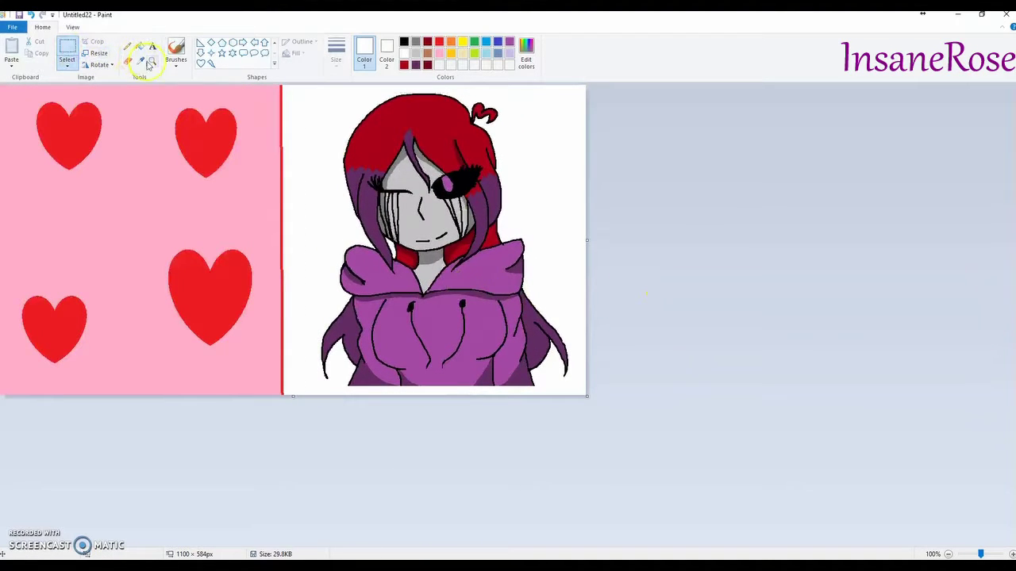
# Step: Try a free-form cutout of the character over the pink hearts background, then return it to the white area
pyautogui.click(67, 67)
pyautogui.click(44, 102)
pyautogui.moveTo(349, 105)
pyautogui.mouseDown()
pyautogui.moveTo(321, 164)
pyautogui.moveTo(338, 227)
pyautogui.moveTo(315, 286)
pyautogui.moveTo(305, 384)
pyautogui.moveTo(329, 396)
pyautogui.moveTo(476, 395)
pyautogui.mouseUp()
pyautogui.moveTo(548, 391)
pyautogui.mouseDown()
pyautogui.moveTo(577, 368)
pyautogui.moveTo(515, 215)
pyautogui.moveTo(514, 120)
pyautogui.moveTo(502, 98)
pyautogui.moveTo(405, 84)
pyautogui.moveTo(349, 101)
pyautogui.moveTo(285, 272)
pyautogui.moveTo(155, 258)
pyautogui.moveTo(122, 238)
pyautogui.mouseUp()
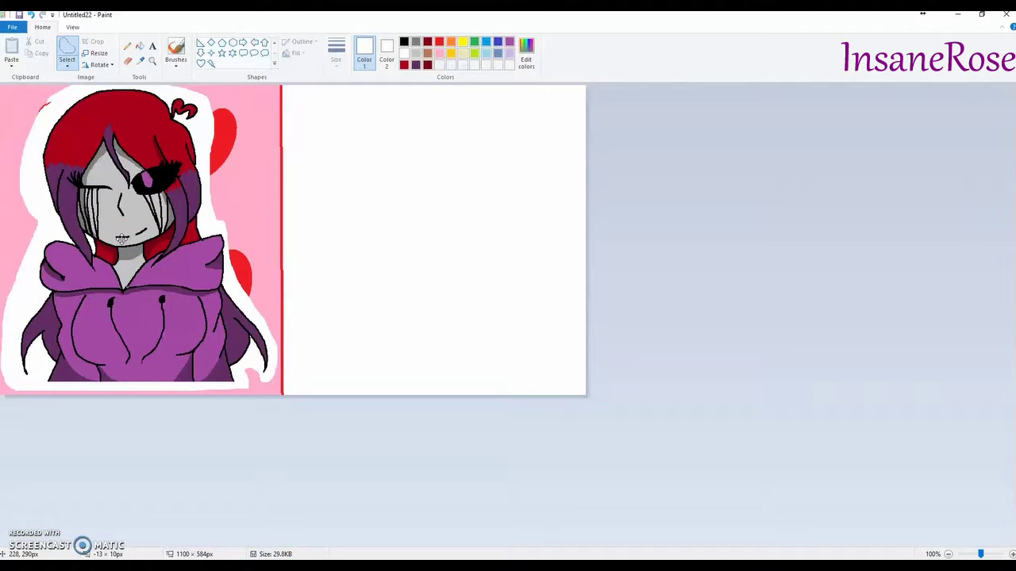
pyautogui.moveTo(121, 238)
pyautogui.mouseDown()
pyautogui.moveTo(440, 238)
pyautogui.moveTo(419, 241)
pyautogui.mouseUp()
pyautogui.click(655, 172)
# Step: Trace a closer free-form selection around the character and move the cutout onto the pink hearts background
pyautogui.moveTo(387, 90)
pyautogui.mouseDown()
pyautogui.moveTo(336, 141)
pyautogui.moveTo(331, 174)
pyautogui.moveTo(346, 234)
pyautogui.moveTo(337, 294)
pyautogui.moveTo(306, 361)
pyautogui.moveTo(334, 374)
pyautogui.mouseUp()
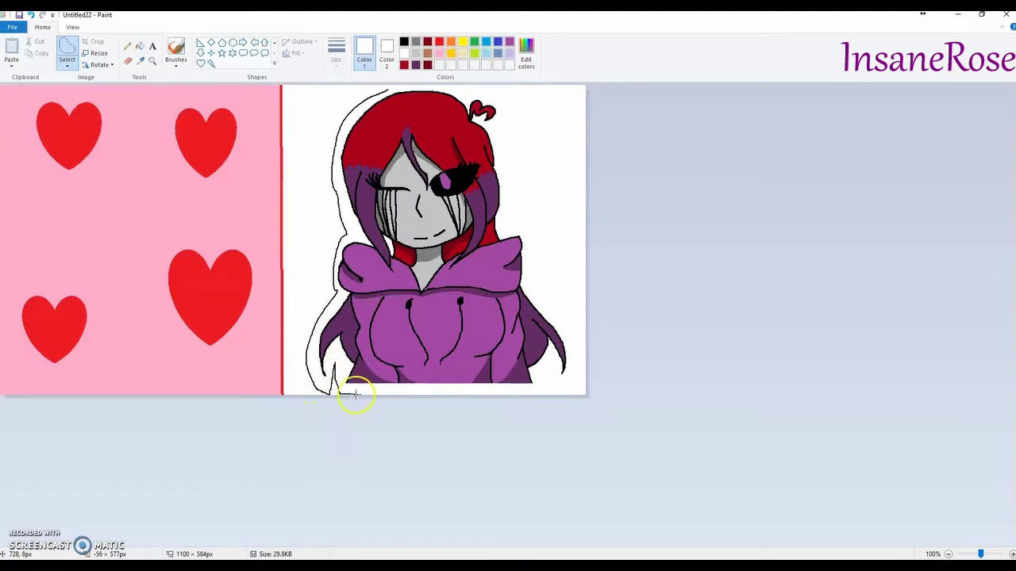
pyautogui.moveTo(464, 394)
pyautogui.mouseDown()
pyautogui.moveTo(512, 395)
pyautogui.moveTo(547, 358)
pyautogui.moveTo(553, 374)
pyautogui.moveTo(571, 366)
pyautogui.moveTo(528, 249)
pyautogui.moveTo(516, 227)
pyautogui.moveTo(501, 228)
pyautogui.moveTo(510, 143)
pyautogui.moveTo(503, 106)
pyautogui.moveTo(485, 89)
pyautogui.mouseUp()
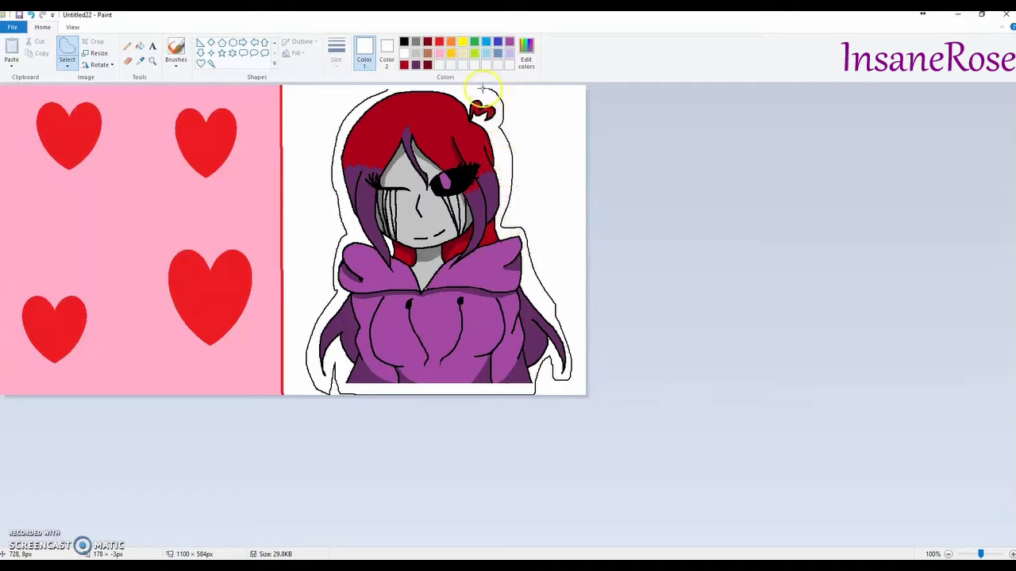
pyautogui.moveTo(458, 82); pyautogui.dragTo(377, 97)
pyautogui.moveTo(446, 205); pyautogui.dragTo(147, 207)
pyautogui.click(526, 227)
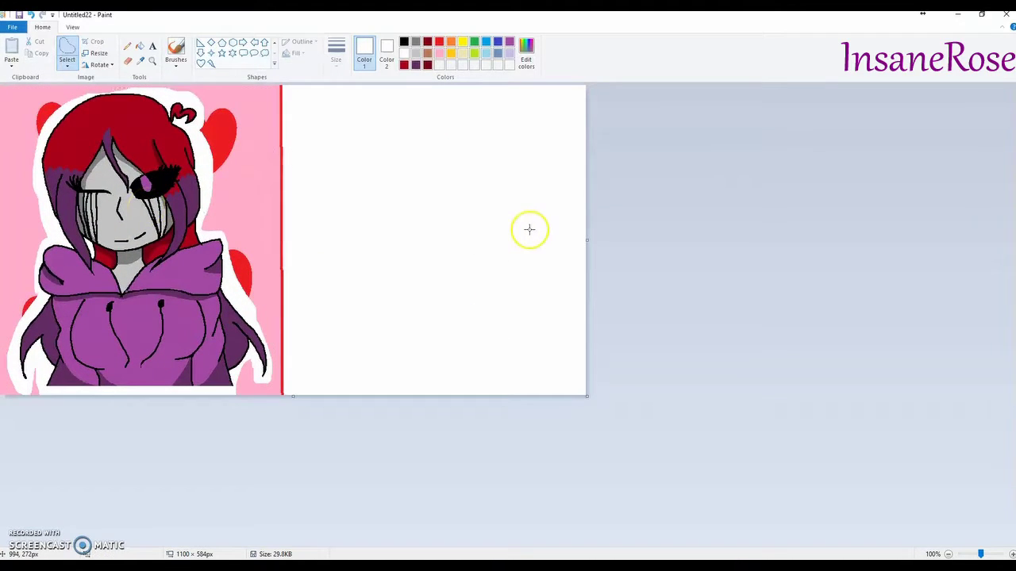
# Step: Trim the canvas width to 521 px, removing the white area and the red dividing line
pyautogui.moveTo(588, 245); pyautogui.dragTo(282, 318)
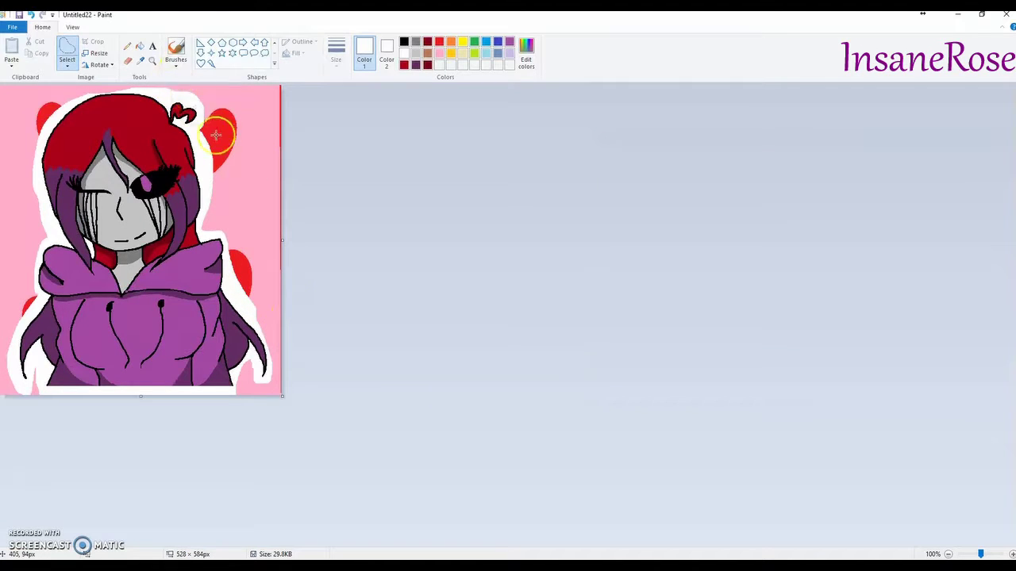
pyautogui.moveTo(282, 239); pyautogui.dragTo(279, 240)
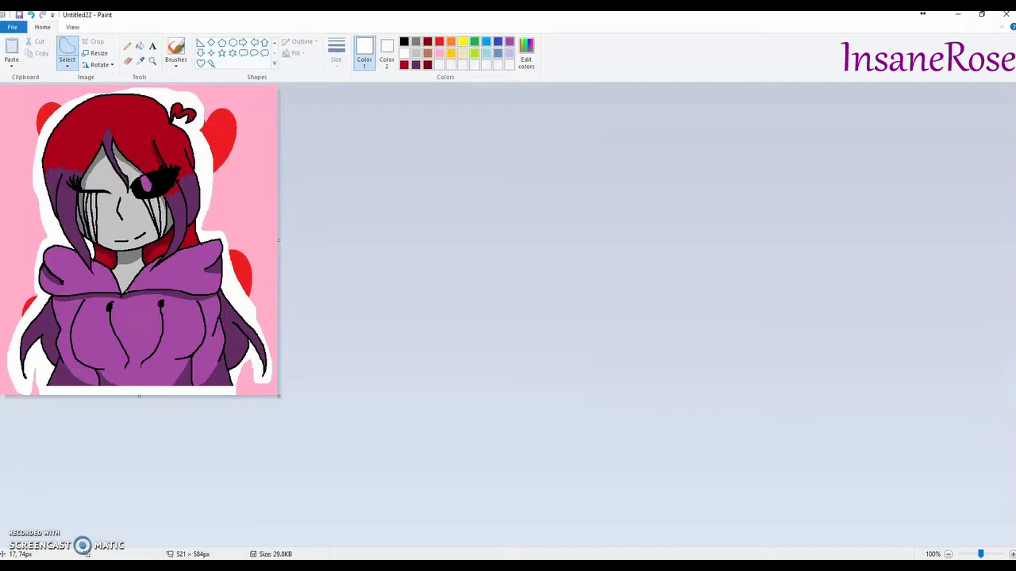
# Step: Smooth the white border above the character's red hair with the white Pencil at its thickest size
pyautogui.click(153, 60)
pyautogui.click(251, 199)
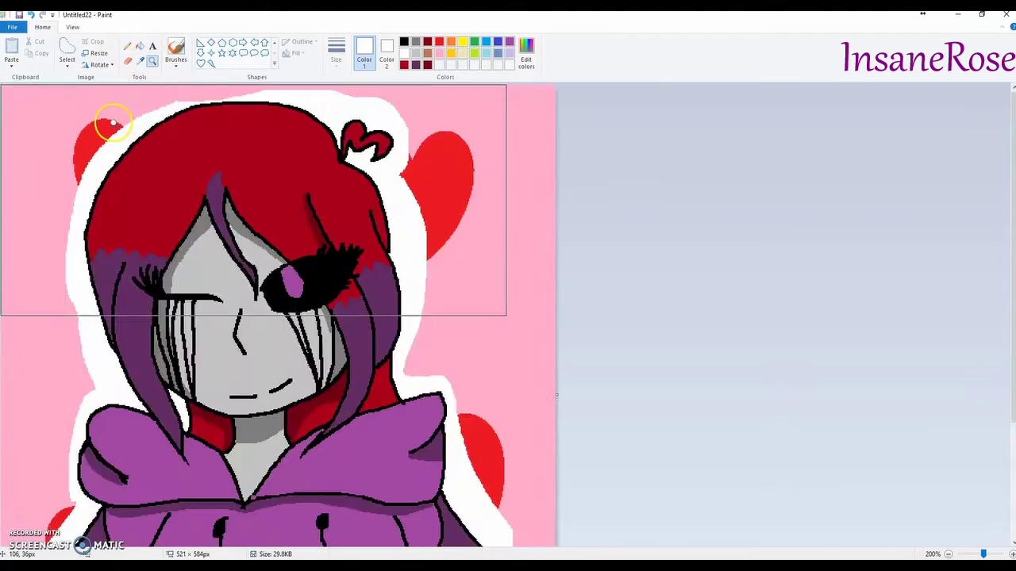
pyautogui.doubleClick(329, 99)
pyautogui.click(333, 92)
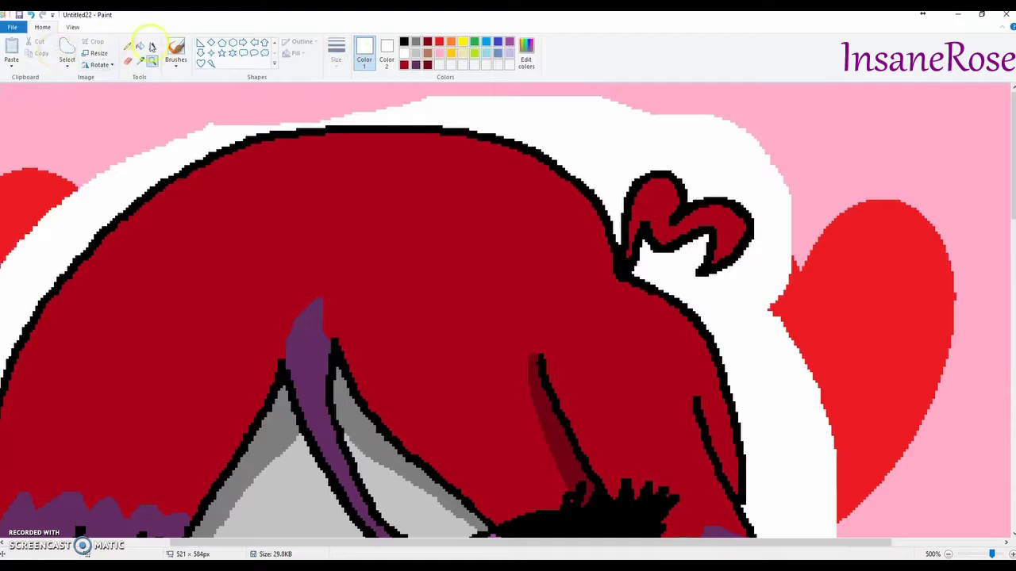
pyautogui.click(127, 45)
pyautogui.click(335, 55)
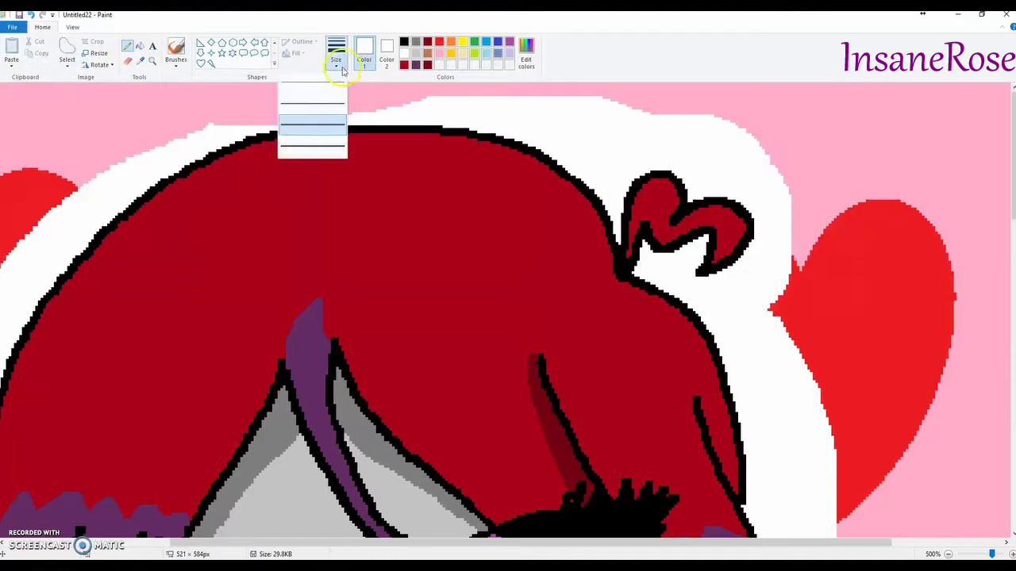
pyautogui.click(305, 155)
pyautogui.moveTo(435, 100)
pyautogui.mouseDown()
pyautogui.moveTo(316, 97)
pyautogui.moveTo(191, 113)
pyautogui.mouseUp()
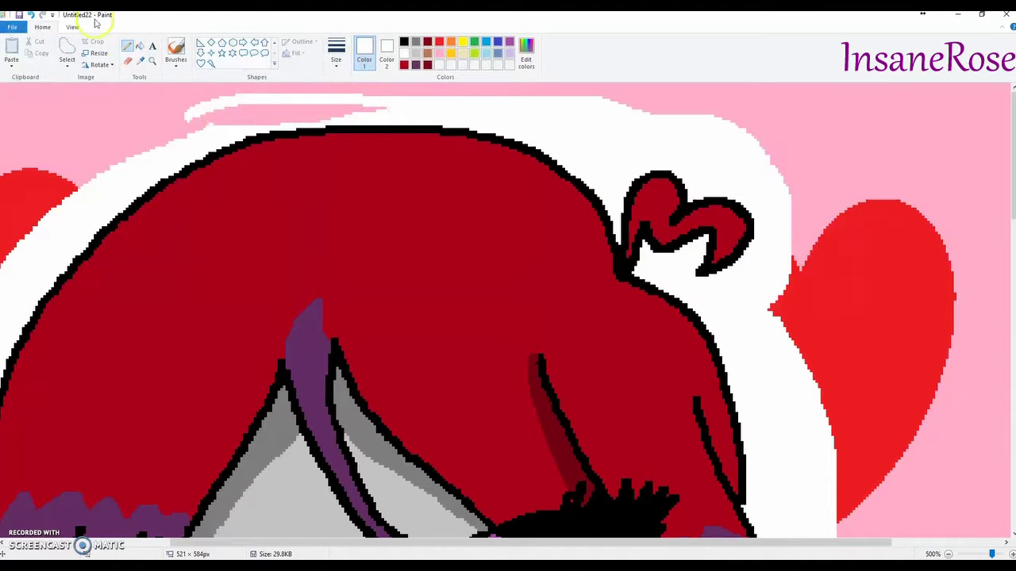
pyautogui.click(31, 15)
pyautogui.moveTo(110, 167)
pyautogui.mouseDown()
pyautogui.moveTo(228, 121)
pyautogui.moveTo(432, 105)
pyautogui.moveTo(252, 116)
pyautogui.moveTo(157, 152)
pyautogui.moveTo(241, 112)
pyautogui.moveTo(296, 109)
pyautogui.mouseUp()
pyautogui.moveTo(382, 108)
pyautogui.mouseDown()
pyautogui.moveTo(244, 120)
pyautogui.moveTo(291, 120)
pyautogui.moveTo(267, 124)
pyautogui.mouseUp()
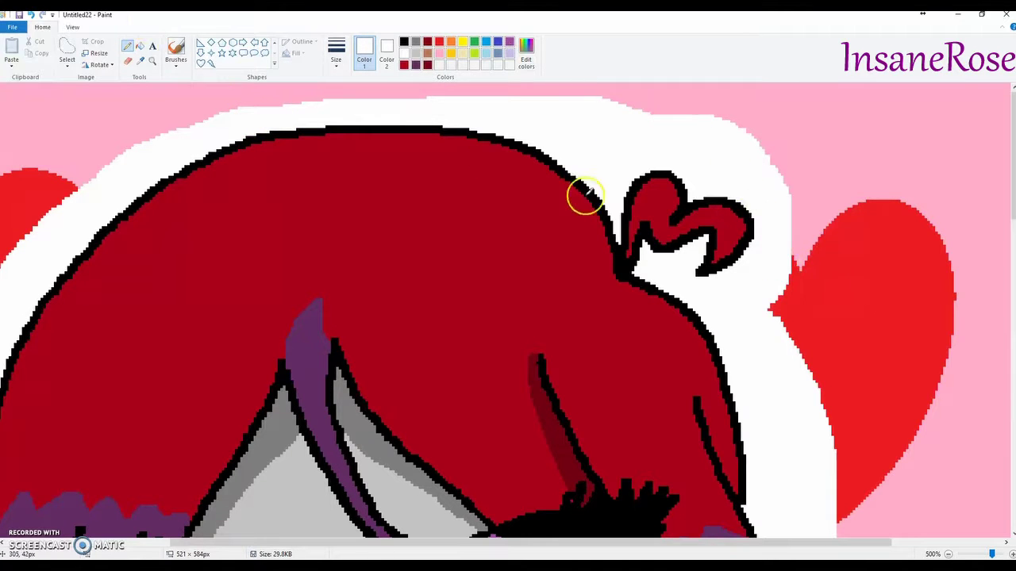
# Step: Round off the white border in the notch between the hair and the hood's shoulder on the side with the open eye
pyautogui.scroll(-10, 585, 196)
pyautogui.scroll(4, 674, 207)
pyautogui.scroll(-7, 805, 273)
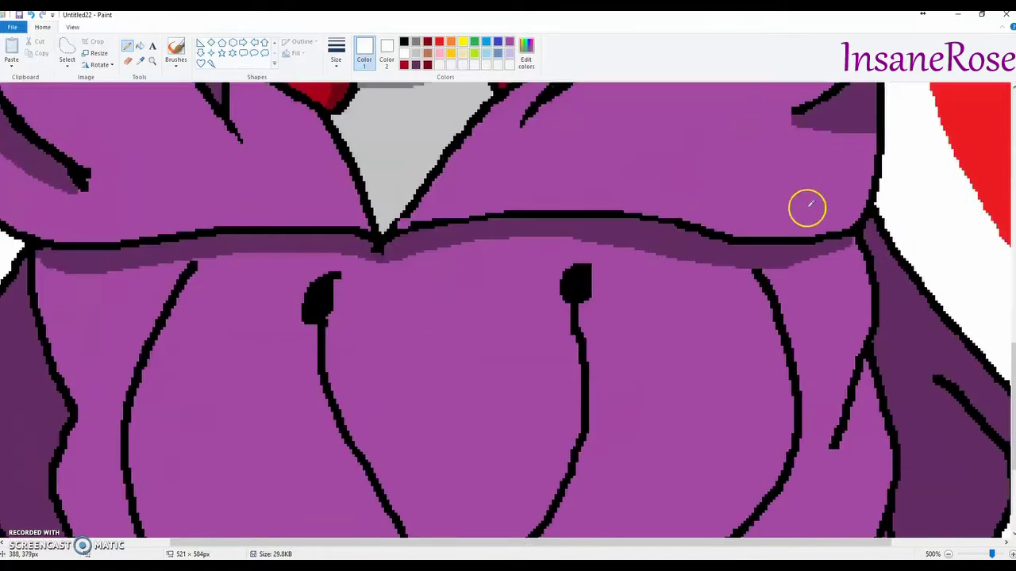
pyautogui.scroll(5, 808, 222)
pyautogui.moveTo(804, 163)
pyautogui.mouseDown()
pyautogui.moveTo(773, 223)
pyautogui.moveTo(786, 248)
pyautogui.moveTo(810, 261)
pyautogui.mouseUp()
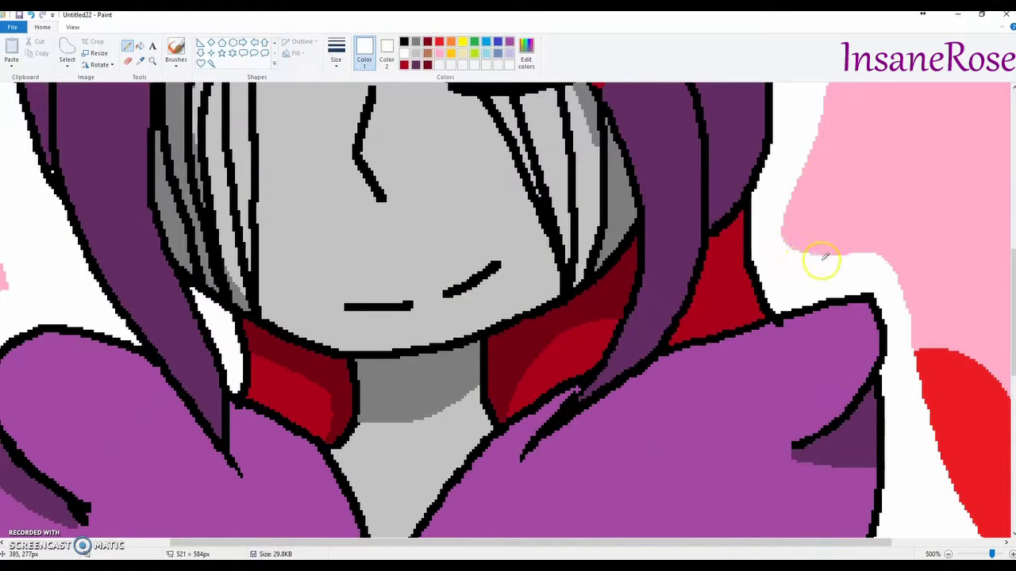
# Step: Round off the white border below the hair tip beside the open-eye side and whiten the top of the narrow pink spike on the opposite side
pyautogui.click(153, 60)
pyautogui.rightClick(177, 107)
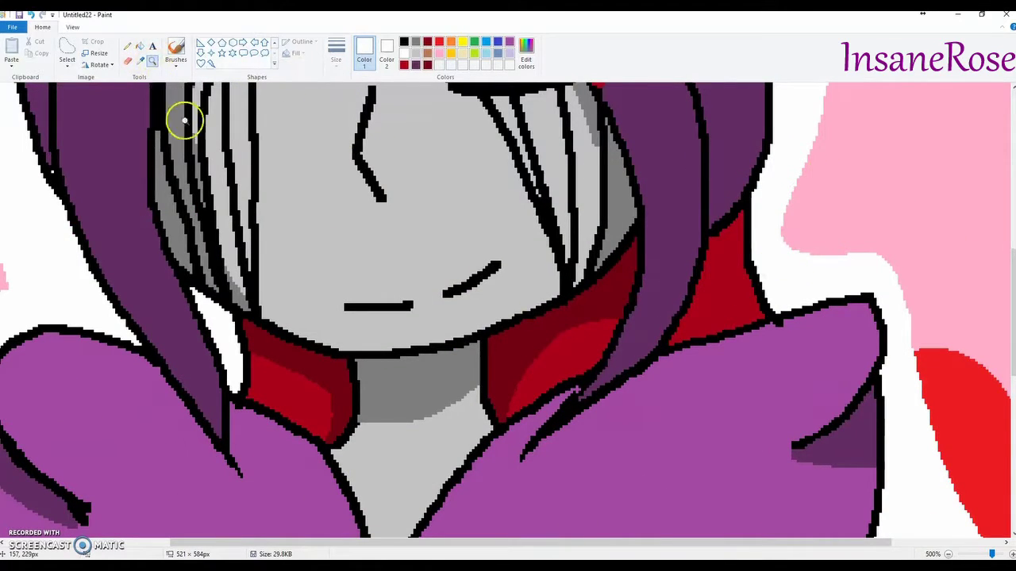
pyautogui.rightClick(204, 172)
pyautogui.rightClick(204, 181)
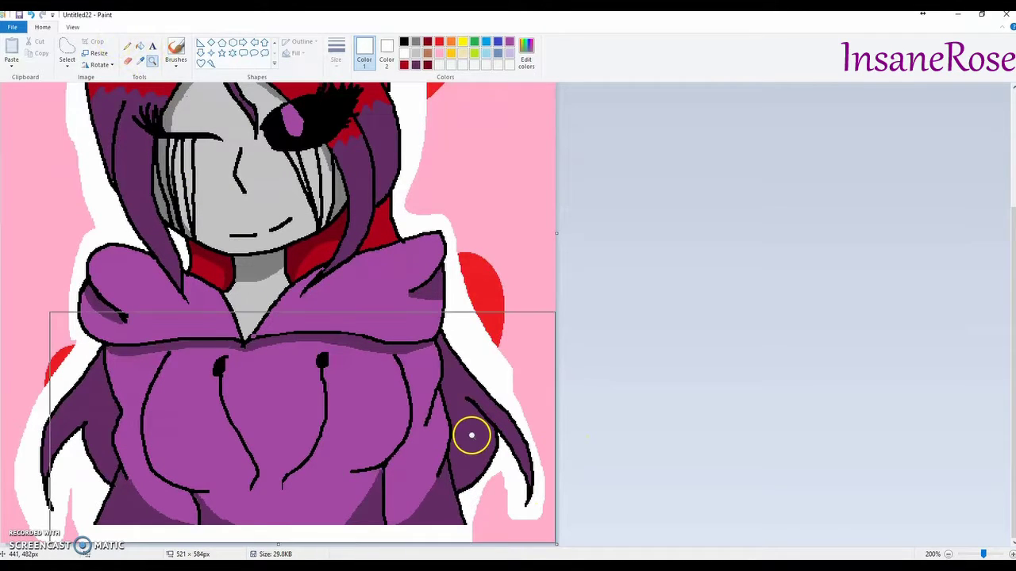
pyautogui.click(471, 436)
pyautogui.click(763, 455)
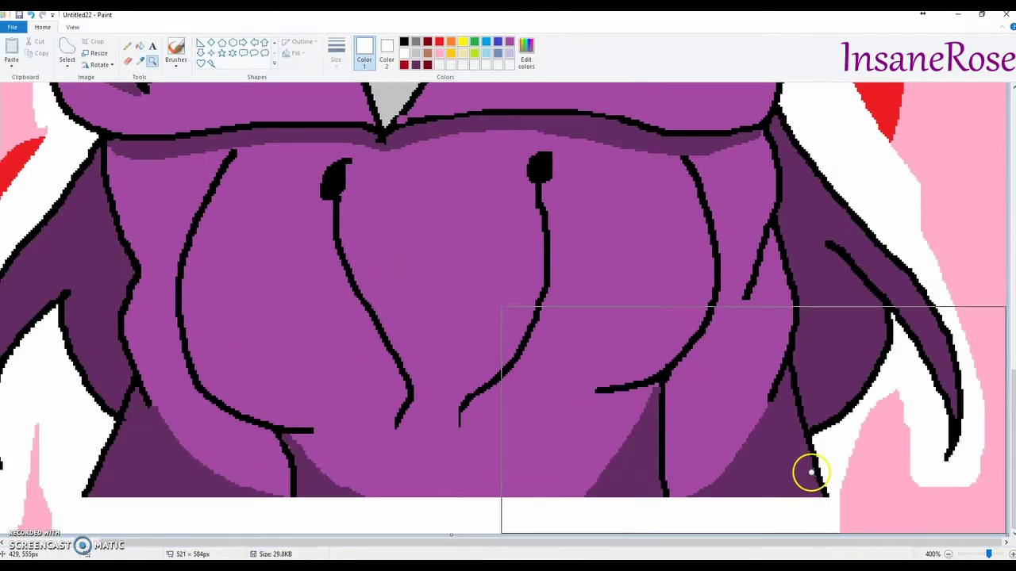
pyautogui.click(127, 48)
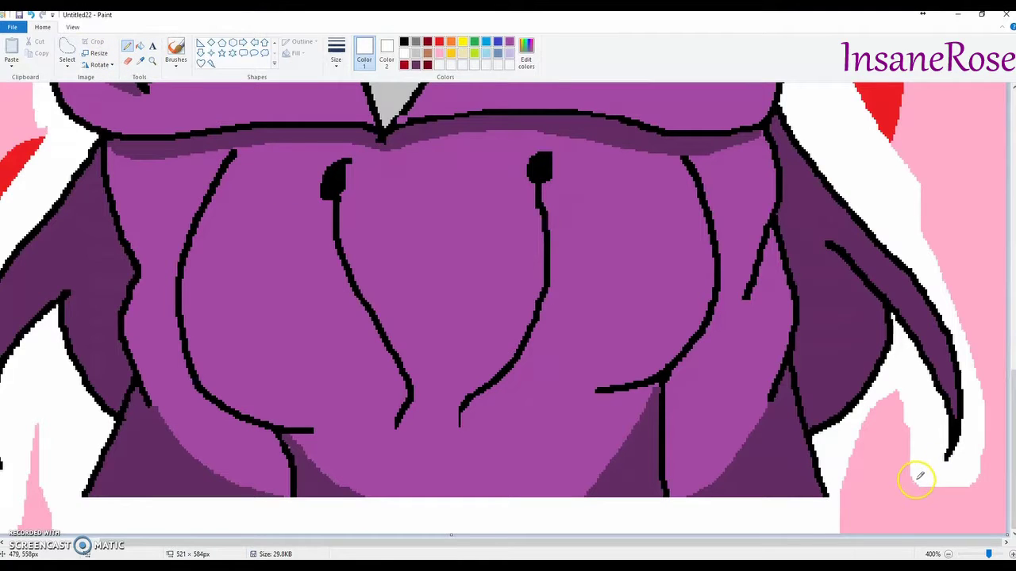
pyautogui.moveTo(930, 489)
pyautogui.mouseDown()
pyautogui.moveTo(960, 490)
pyautogui.moveTo(973, 471)
pyautogui.moveTo(959, 502)
pyautogui.moveTo(929, 494)
pyautogui.moveTo(961, 489)
pyautogui.mouseUp()
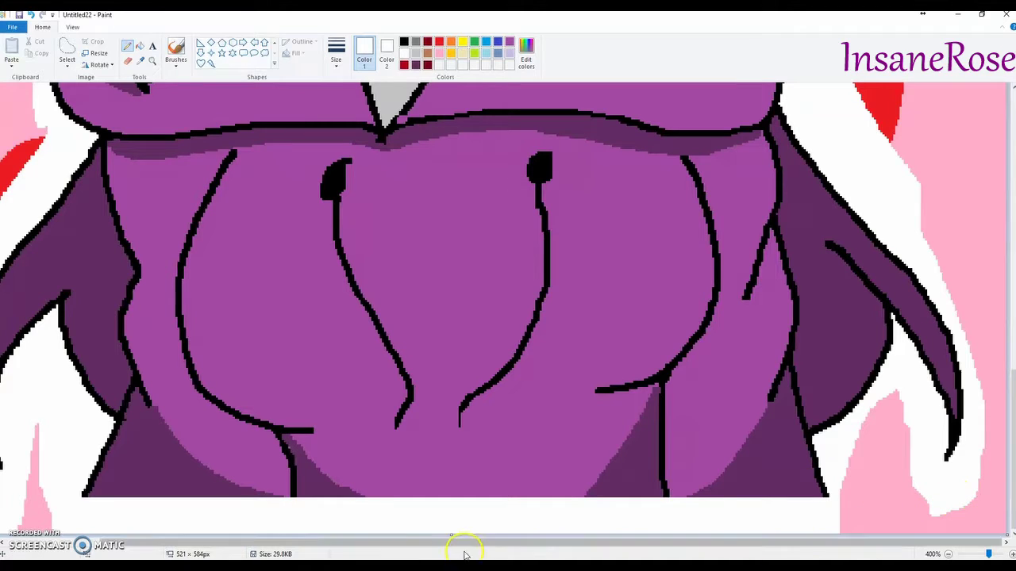
pyautogui.moveTo(24, 516)
pyautogui.mouseDown()
pyautogui.moveTo(39, 431)
pyautogui.moveTo(49, 494)
pyautogui.moveTo(32, 419)
pyautogui.moveTo(67, 540)
pyautogui.mouseUp()
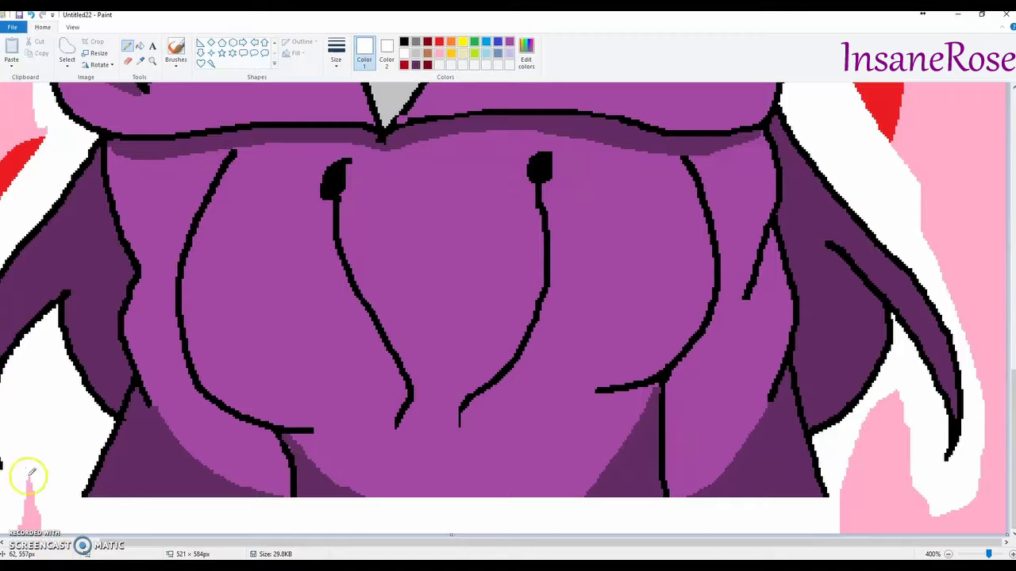
# Step: Sign the picture's upper-right corner with a thinner purple Pencil, drawing circled initials and a small heart beneath them
pyautogui.click(152, 60)
pyautogui.rightClick(152, 127)
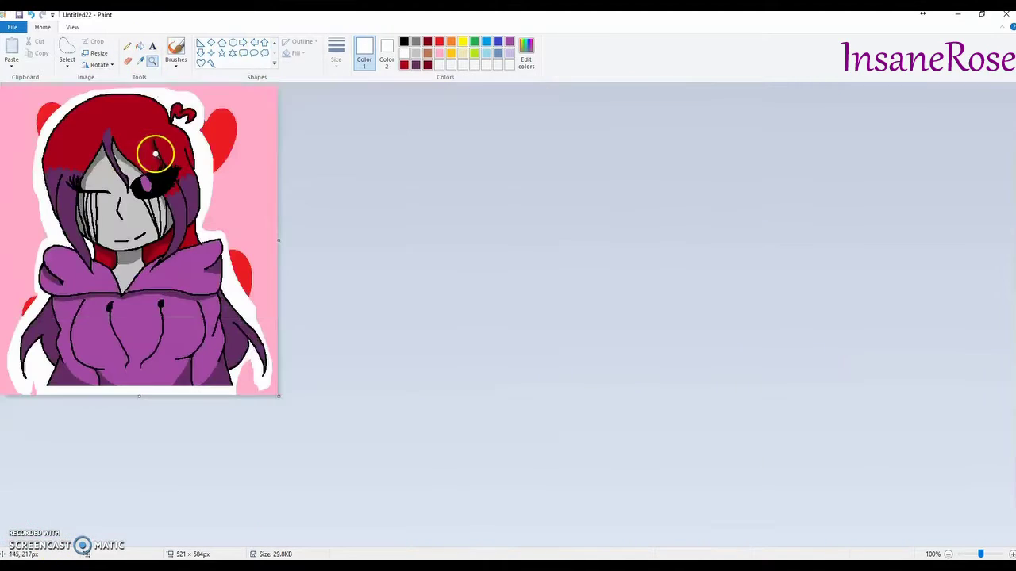
pyautogui.click(150, 243)
pyautogui.click(204, 108)
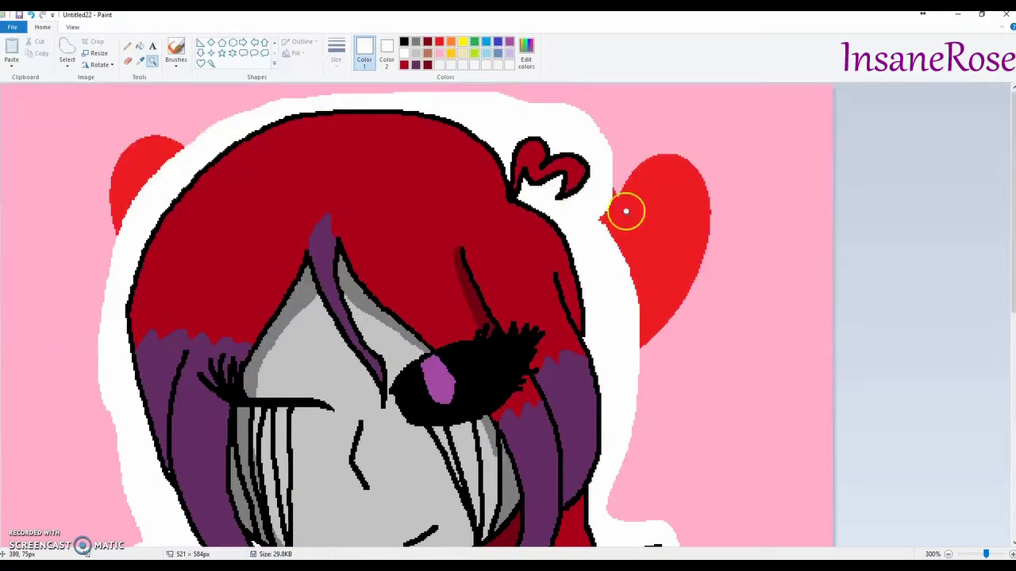
pyautogui.click(699, 178)
pyautogui.click(714, 170)
pyautogui.click(778, 158)
pyautogui.click(783, 156)
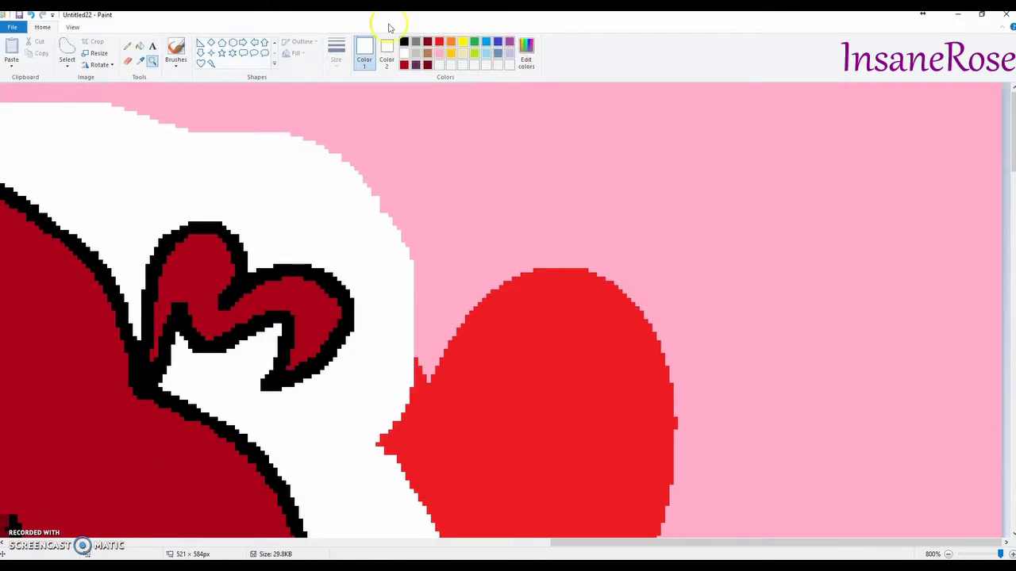
pyautogui.click(509, 42)
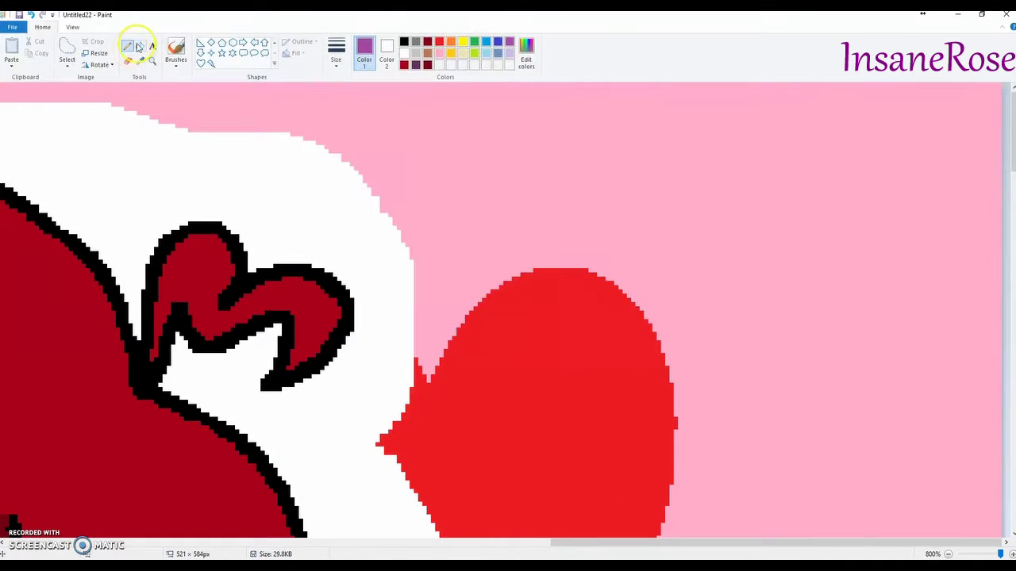
pyautogui.click(335, 51)
pyautogui.click(314, 143)
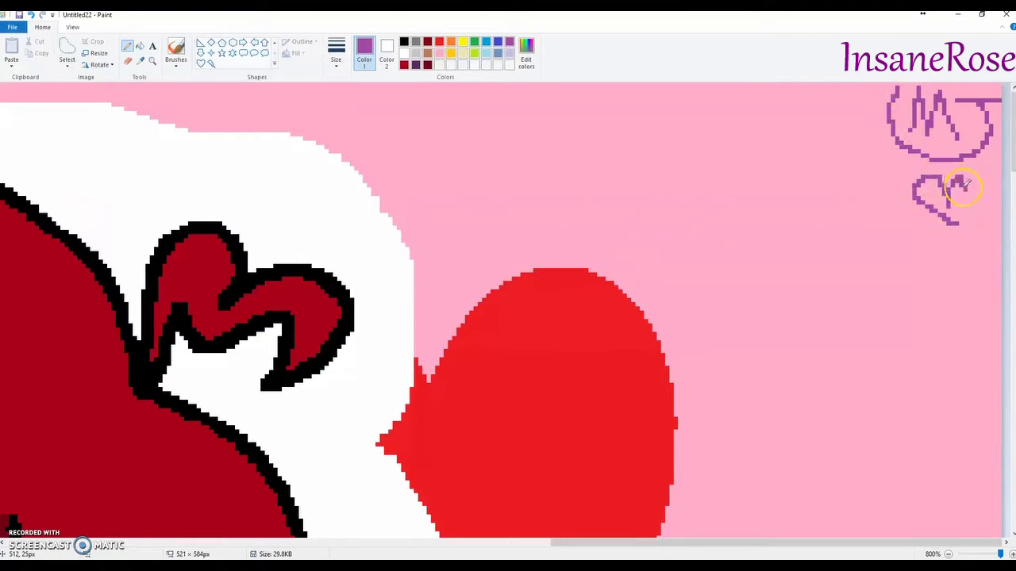
pyautogui.click(151, 62)
pyautogui.rightClick(202, 166)
pyautogui.rightClick(204, 170)
pyautogui.rightClick(159, 182)
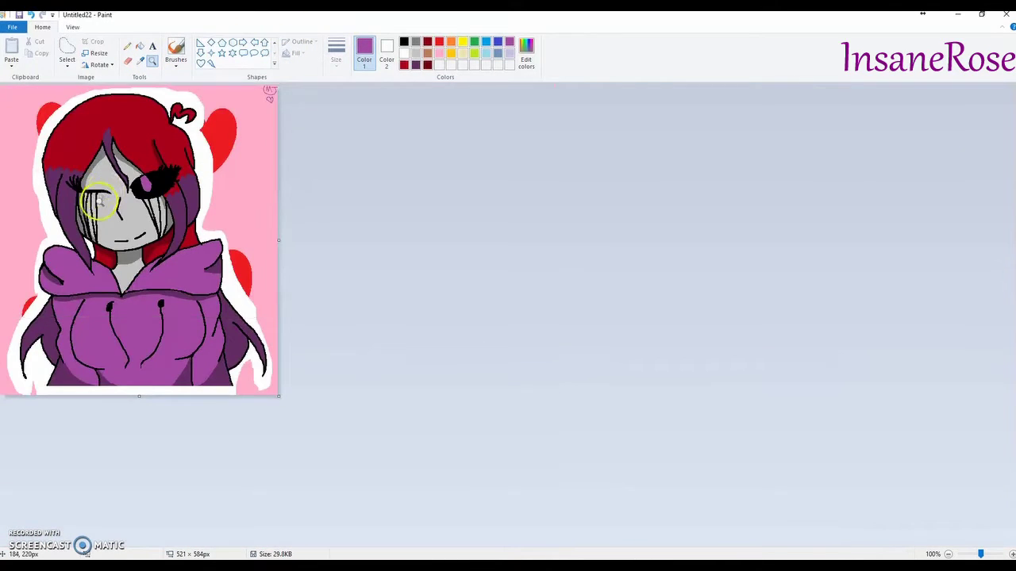
pyautogui.click(100, 203)
pyautogui.rightClick(142, 213)
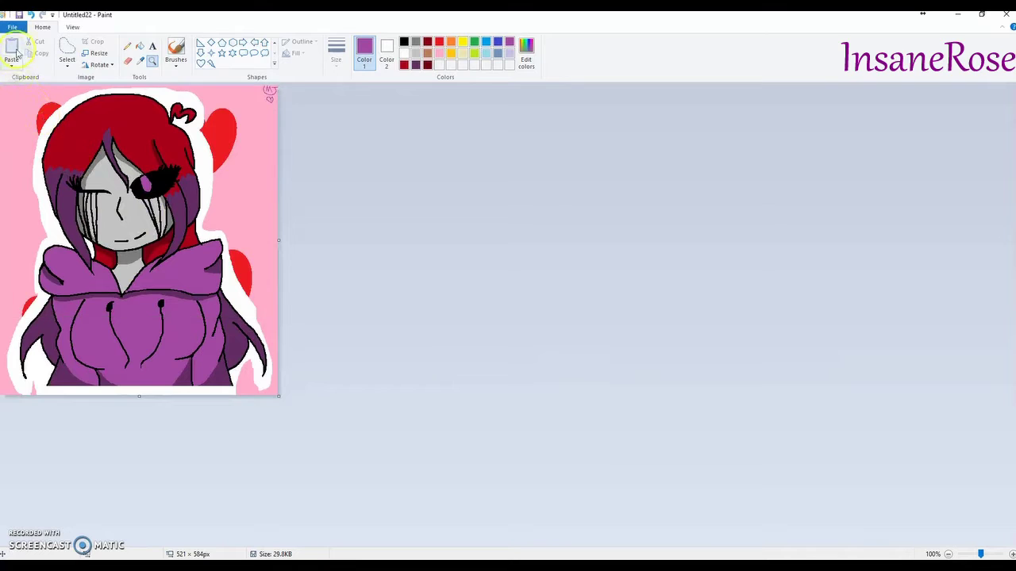